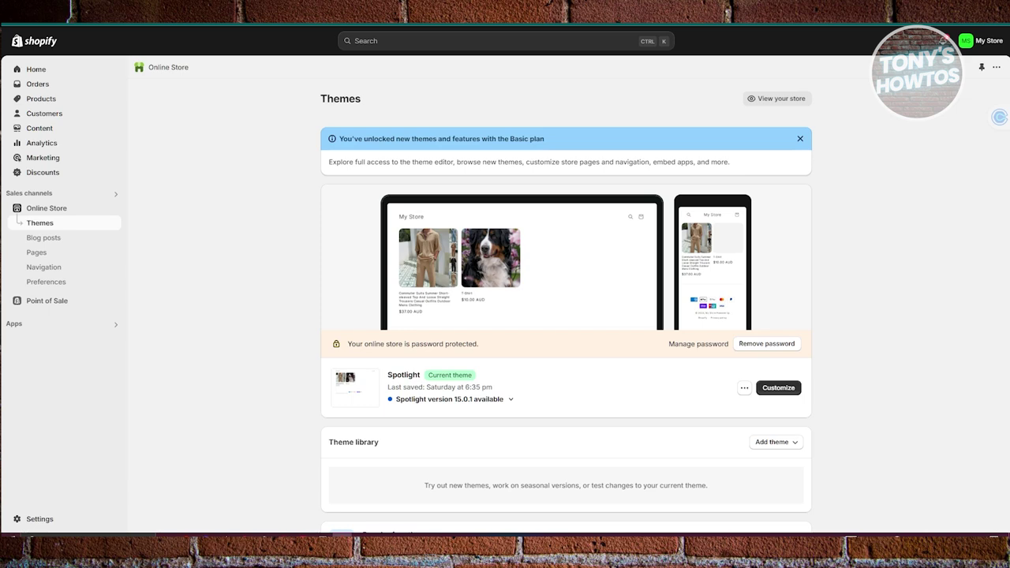
- Open Shopify's Domains settings, where 5b881d.myshopify.com is the primary domain
click(36, 519)
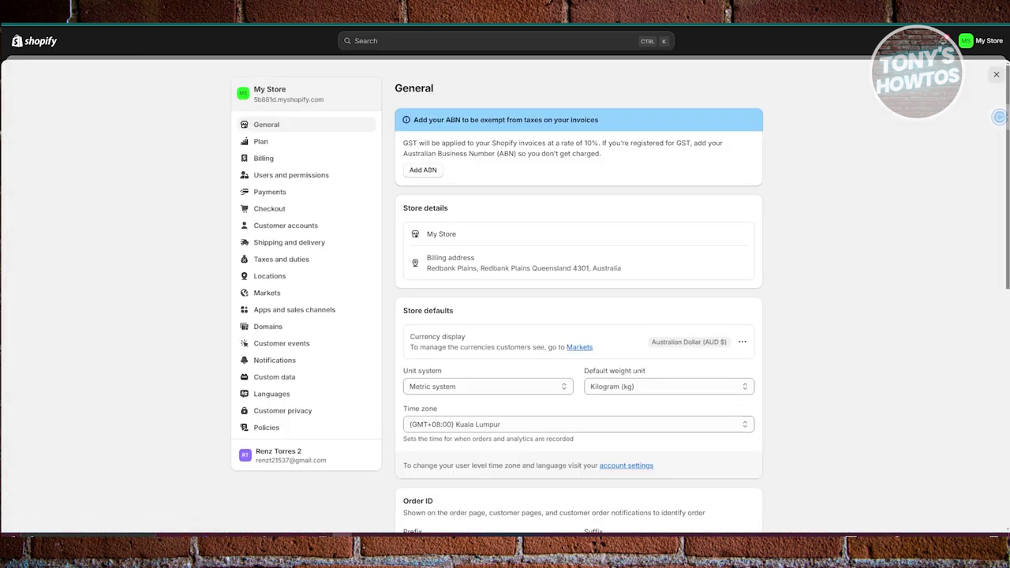
click(267, 332)
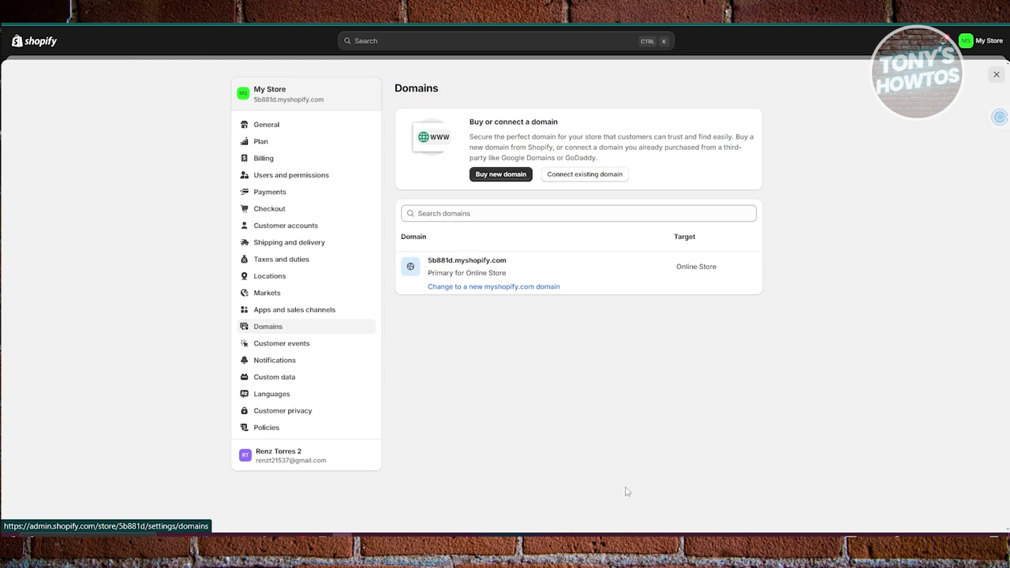
click(484, 274)
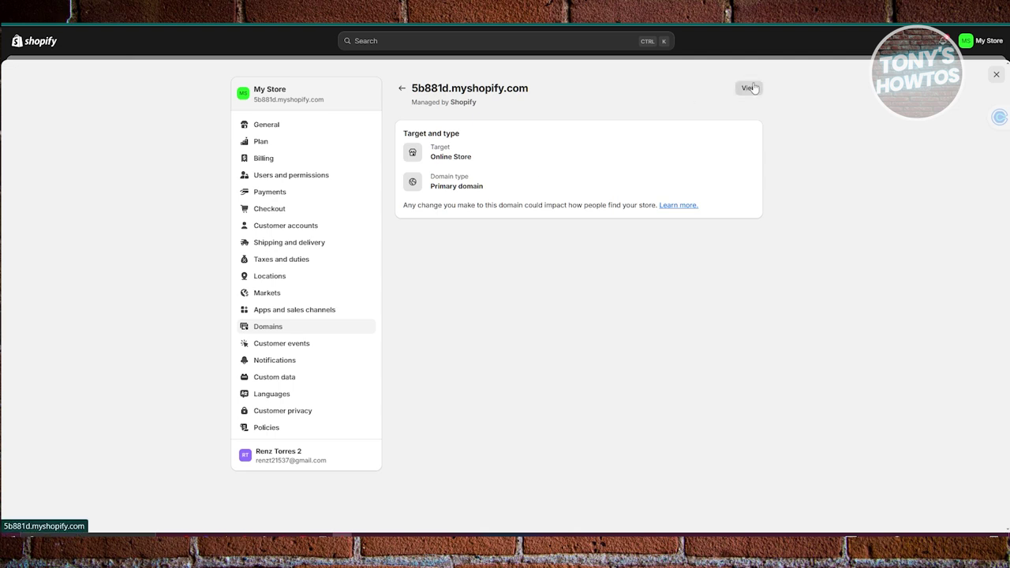
click(401, 89)
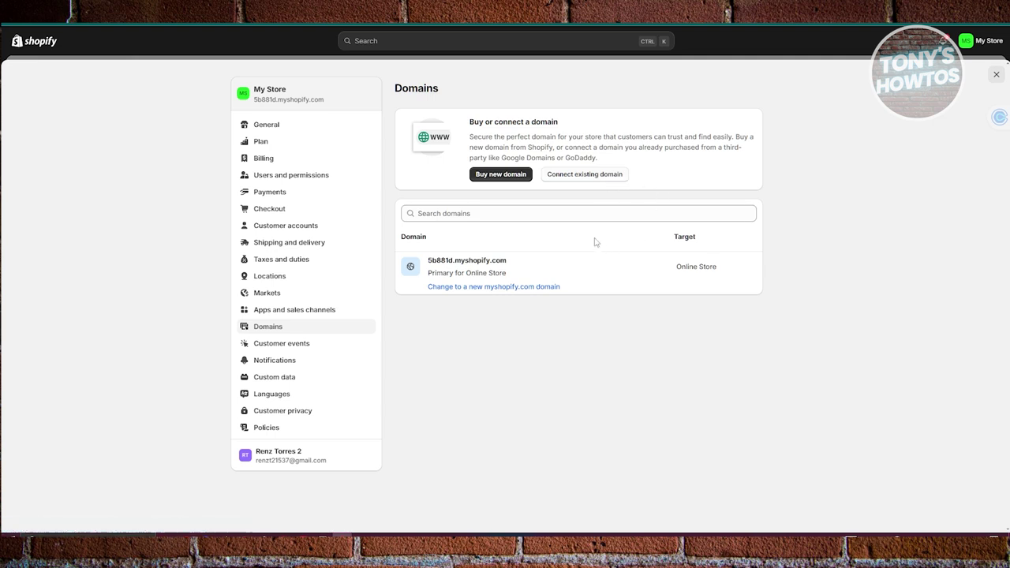
click(583, 173)
- Copy renzshop.store from Namecheap into Shopify's Connect existing domain field
right_click(539, 142)
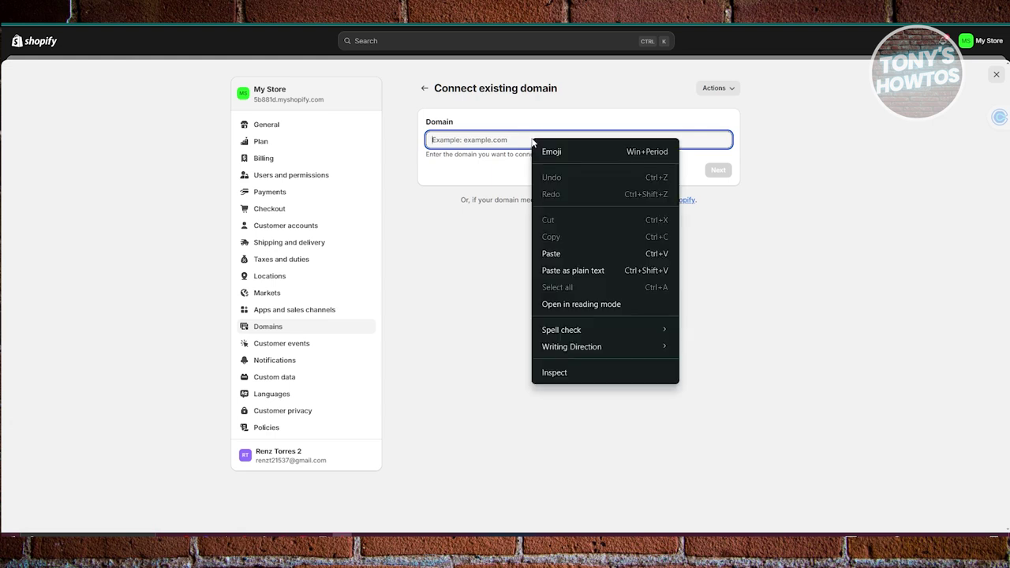
key(Escape)
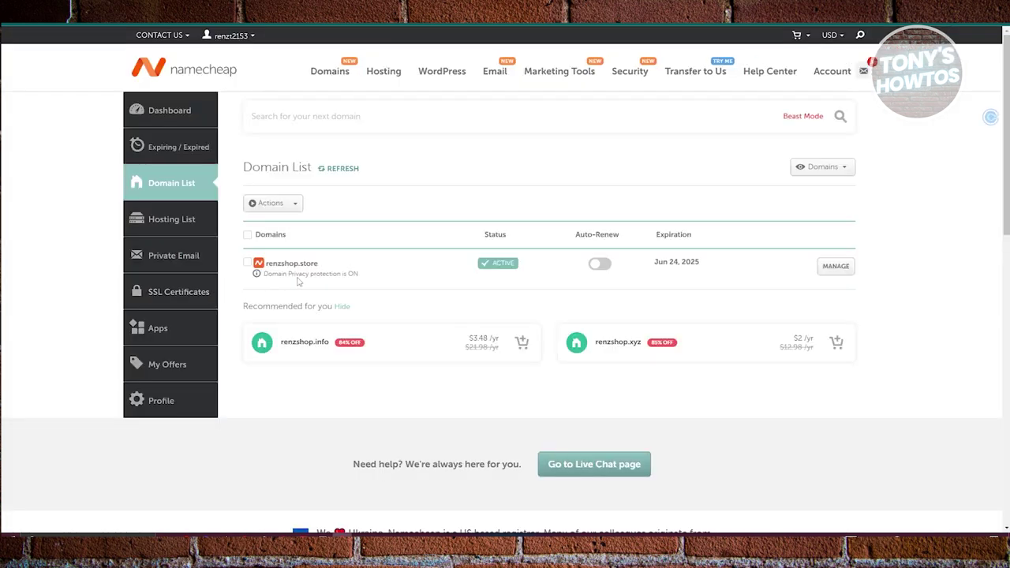
drag(321, 273, 266, 268)
right_click(282, 268)
click(300, 277)
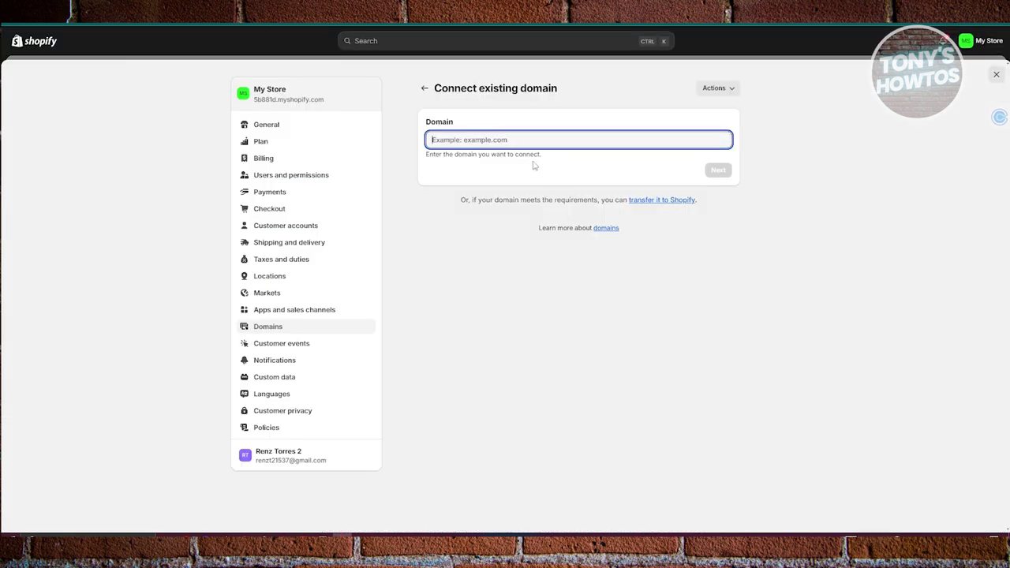
right_click(486, 143)
click(513, 254)
- Continue and verify the connection; Shopify flags the A and CNAME records as incorrect
click(718, 170)
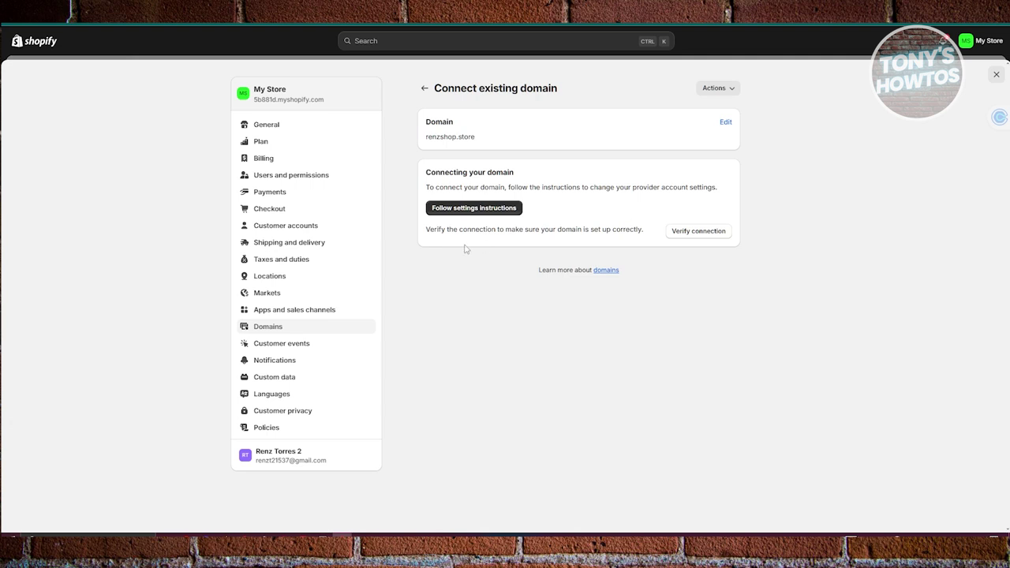
click(506, 211)
click(694, 235)
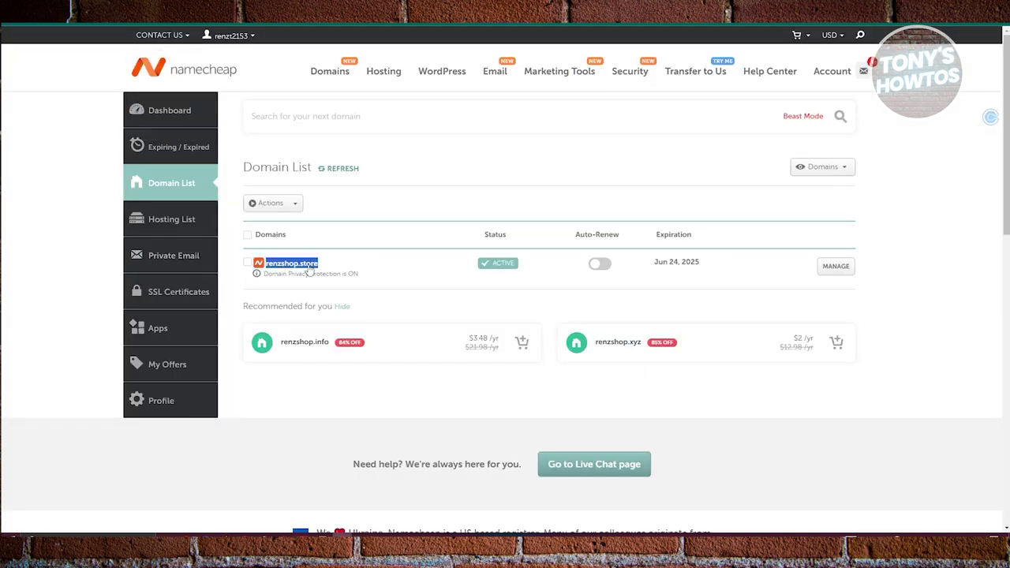
- Show renzshop.store's Advanced DNS host records in Namecheap: one CNAME and two URL Redirects
click(831, 275)
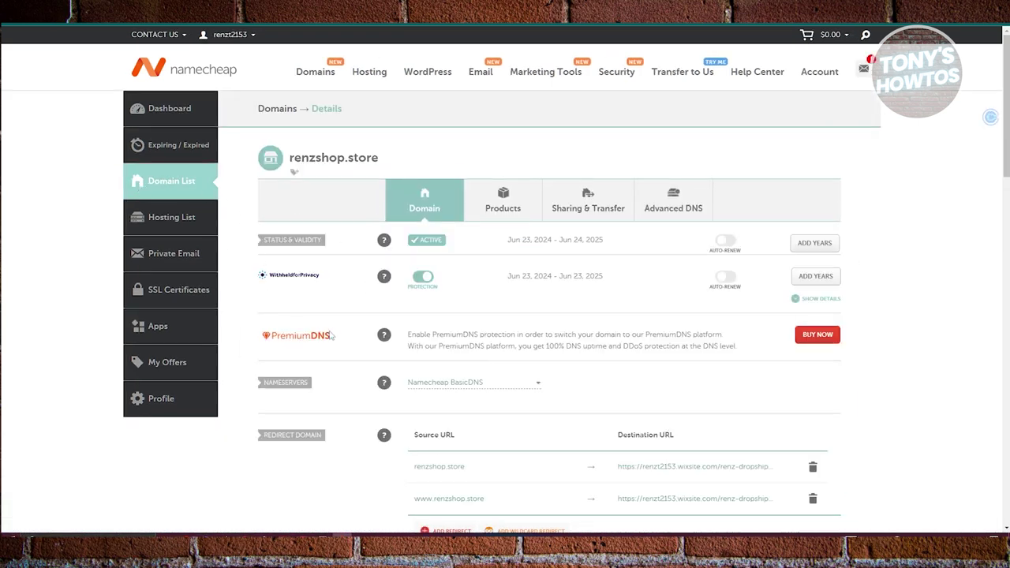
click(674, 215)
scroll(332, 407, down, 1)
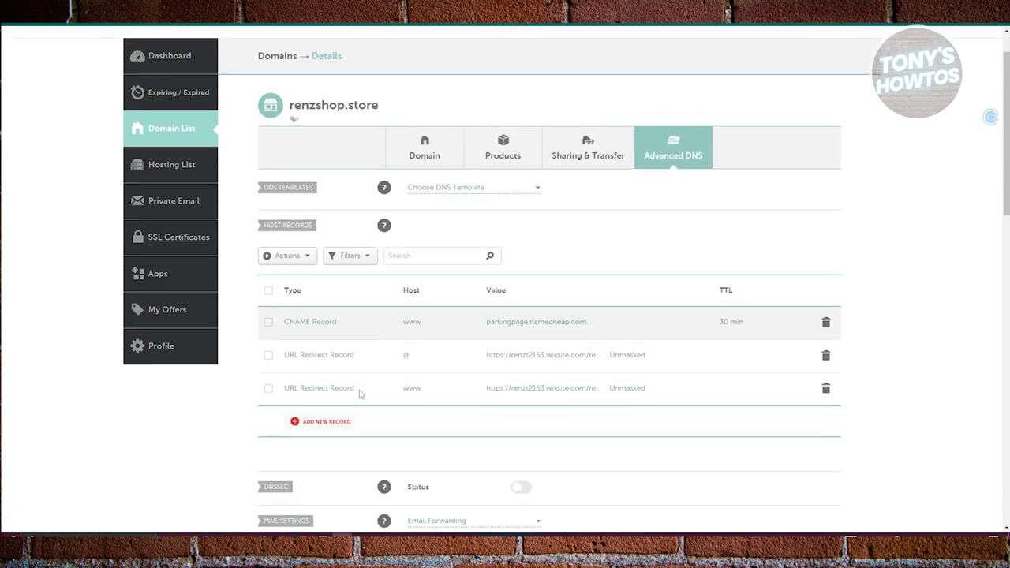
scroll(361, 427, down, 1)
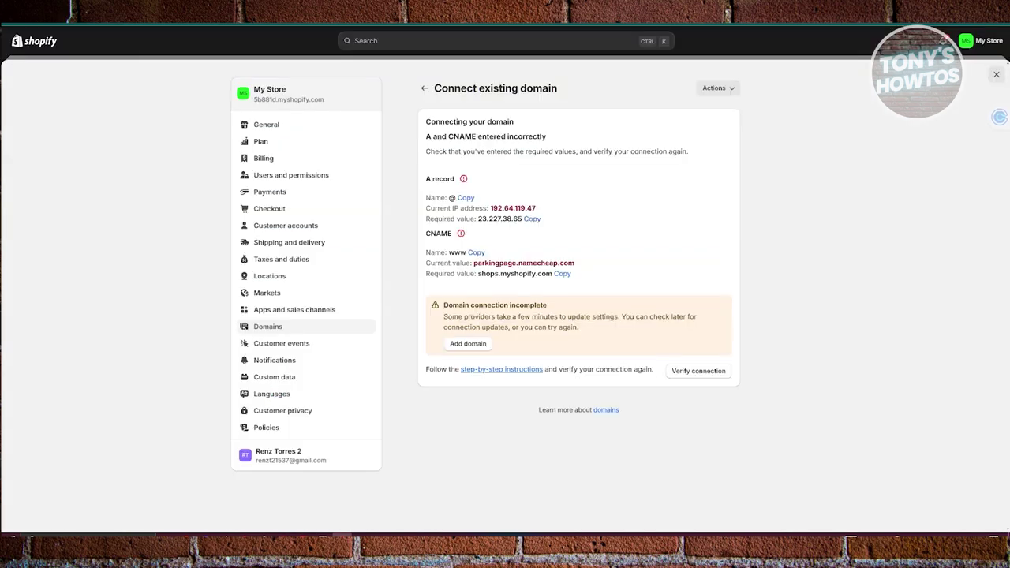
drag(417, 180, 454, 180)
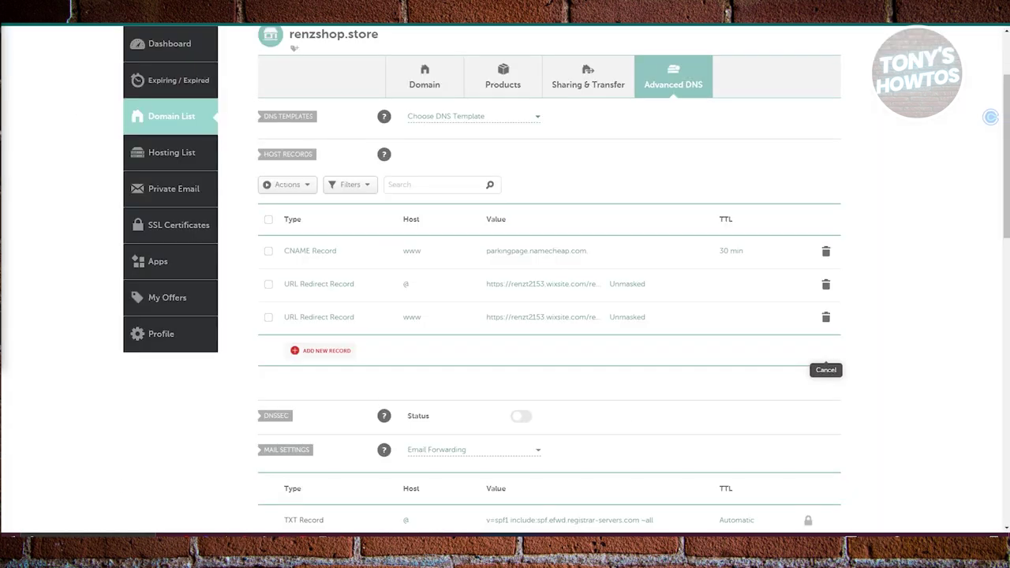
- Add an A record in Namecheap with host @ pointing to 23.227.38.65
click(318, 351)
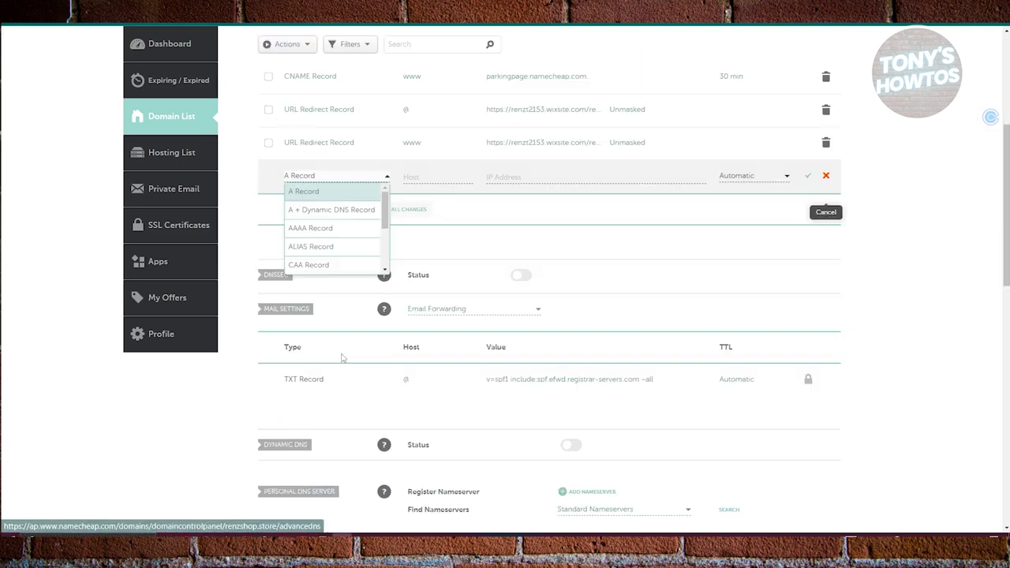
click(333, 194)
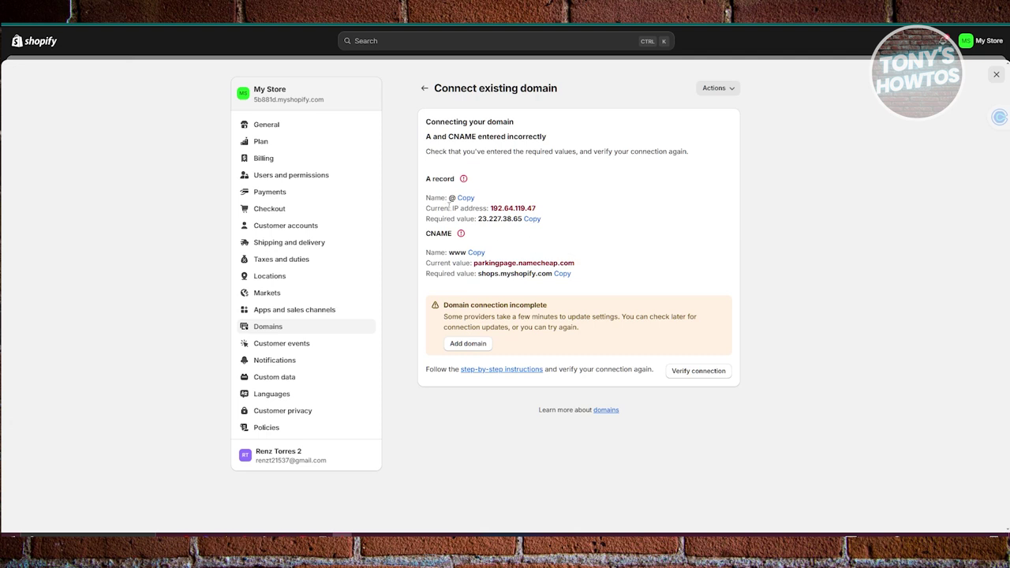
click(465, 198)
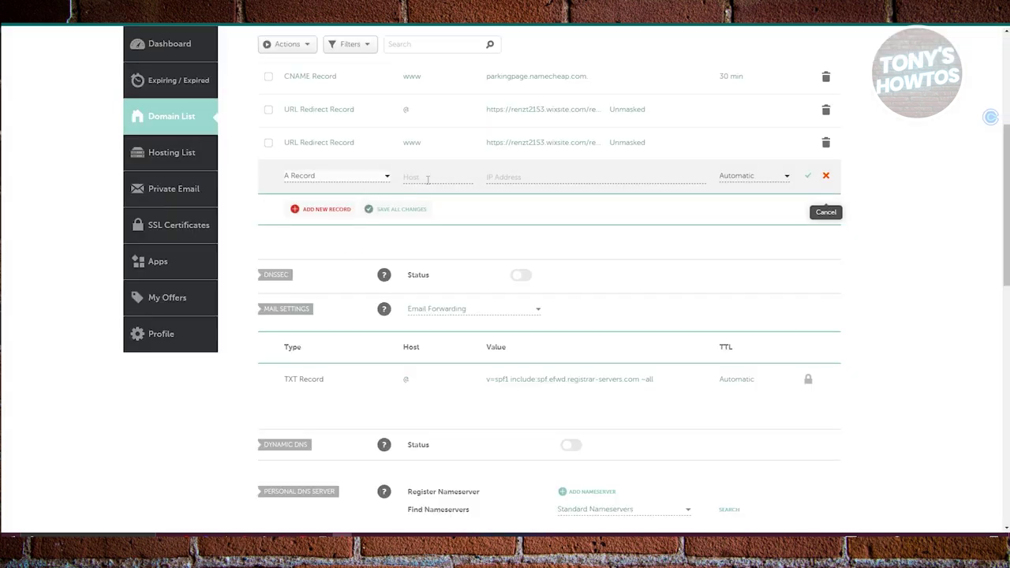
click(428, 178)
right_click(434, 181)
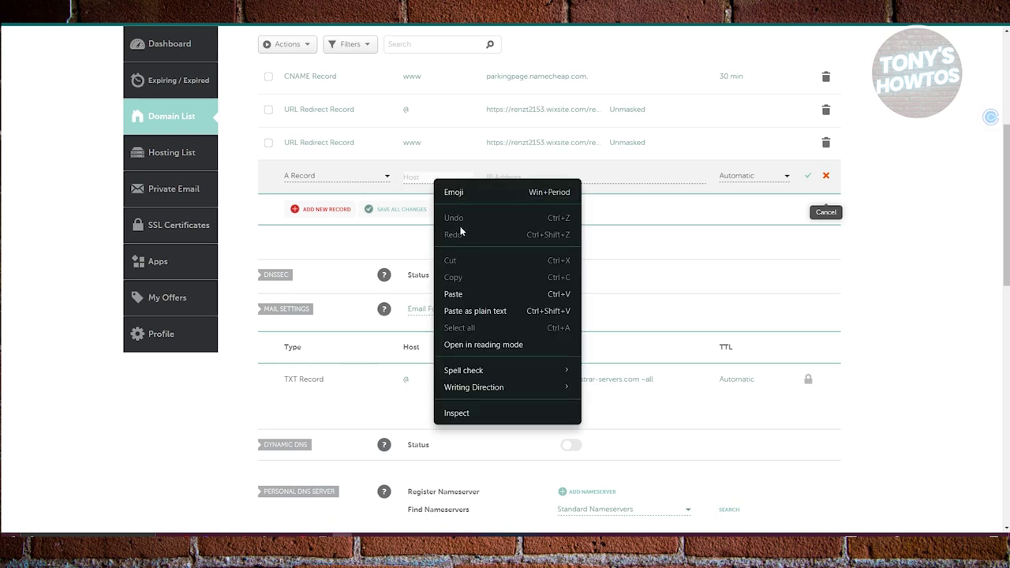
click(450, 291)
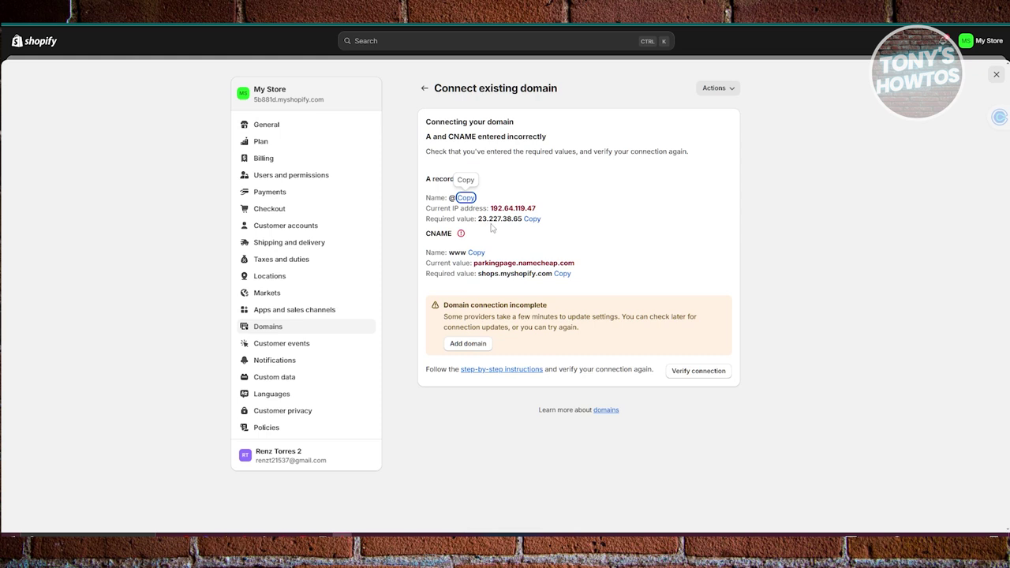
click(532, 219)
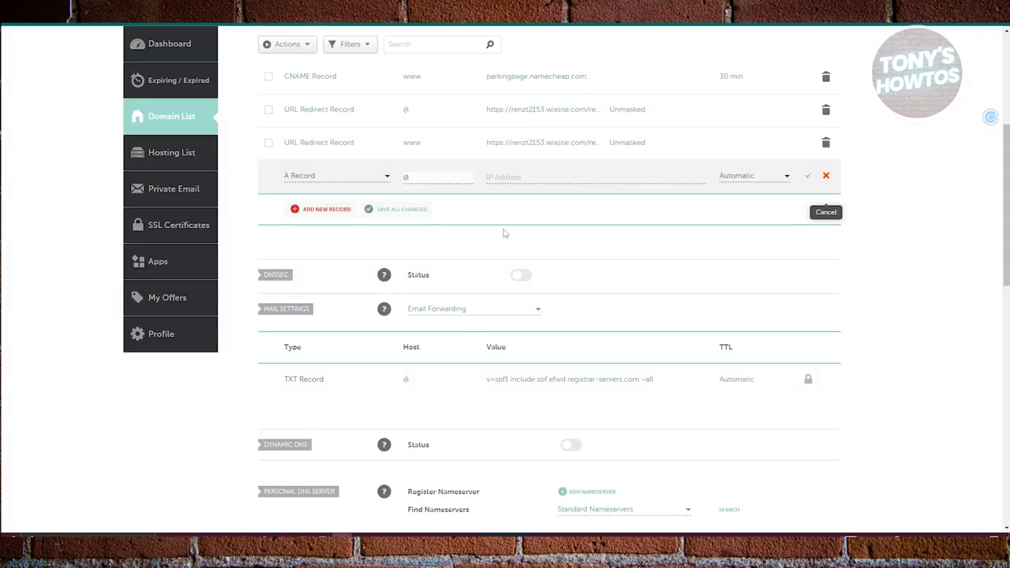
click(523, 175)
right_click(524, 176)
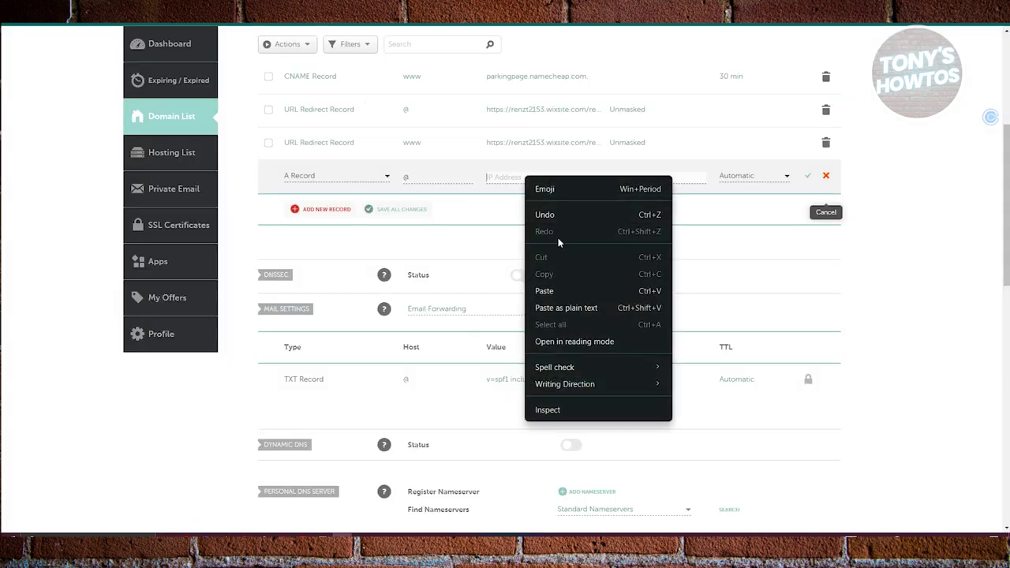
click(562, 292)
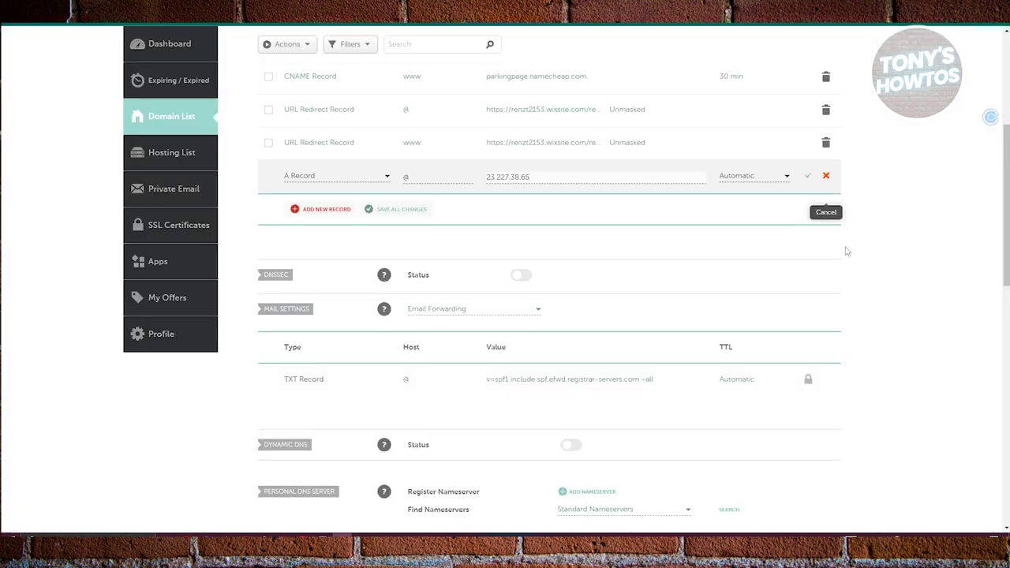
click(808, 176)
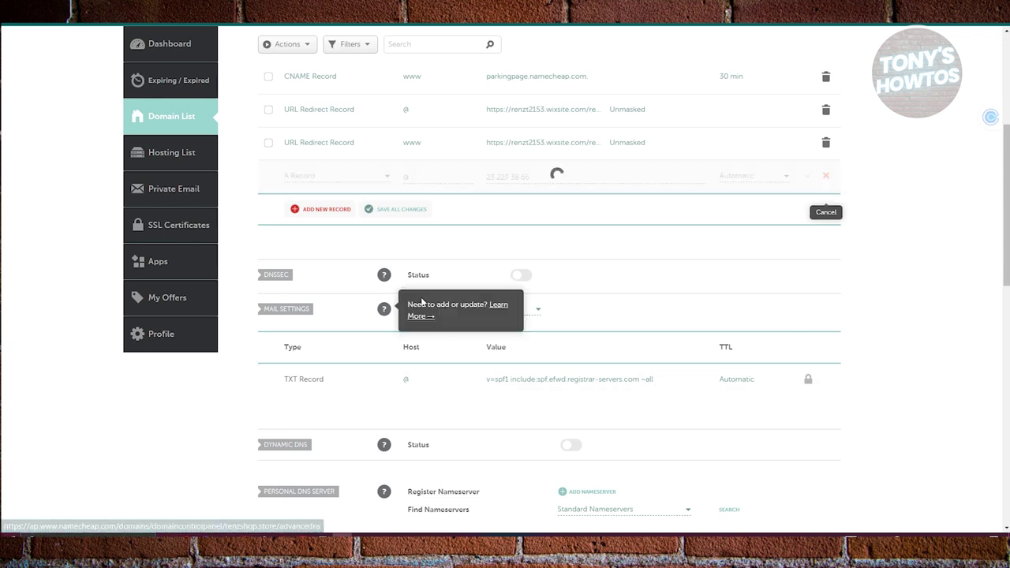
- Delete the @ URL Redirect record and recheck the domain connection in Shopify
click(825, 109)
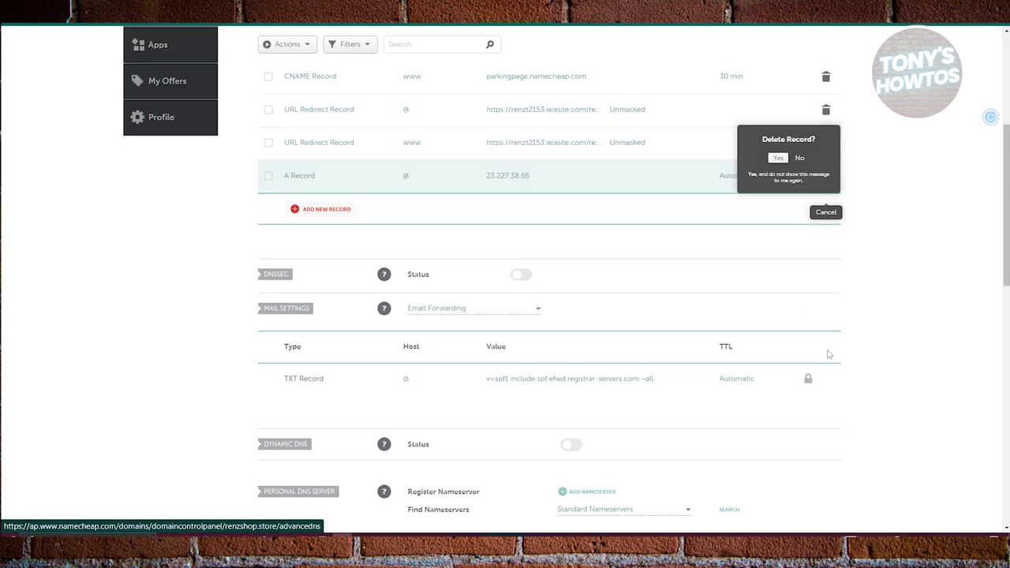
click(778, 158)
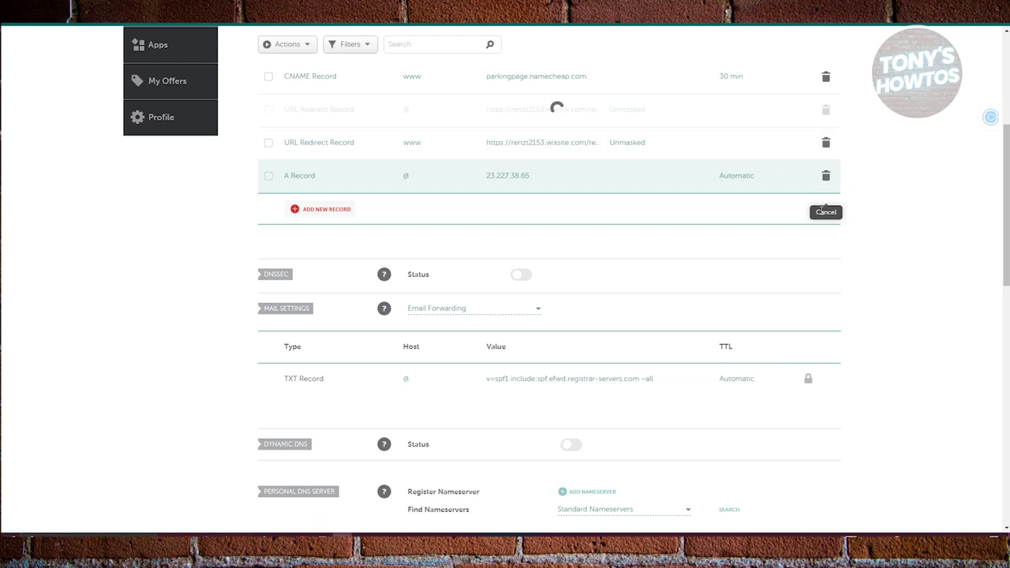
scroll(908, 206, up, 2)
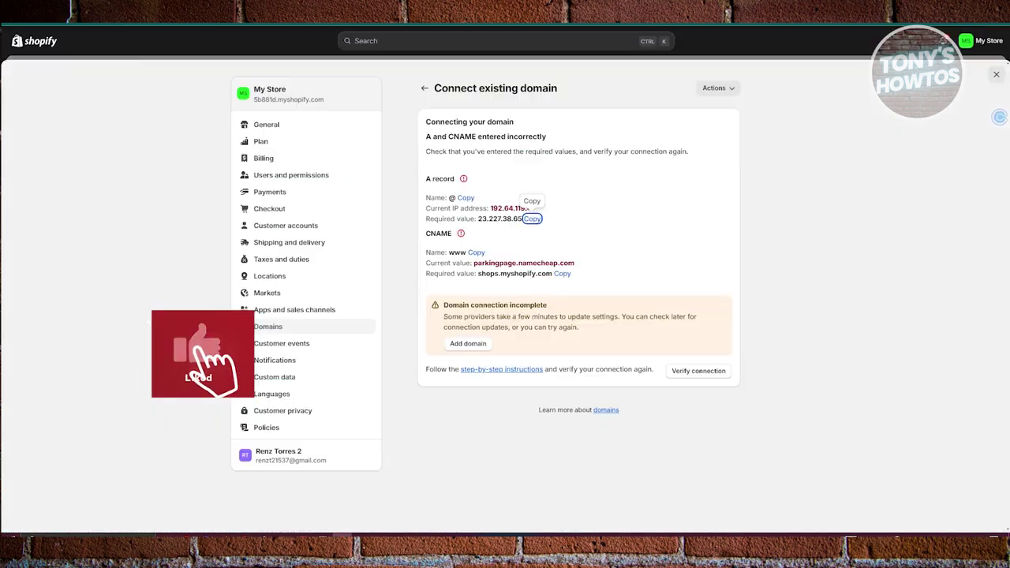
click(710, 374)
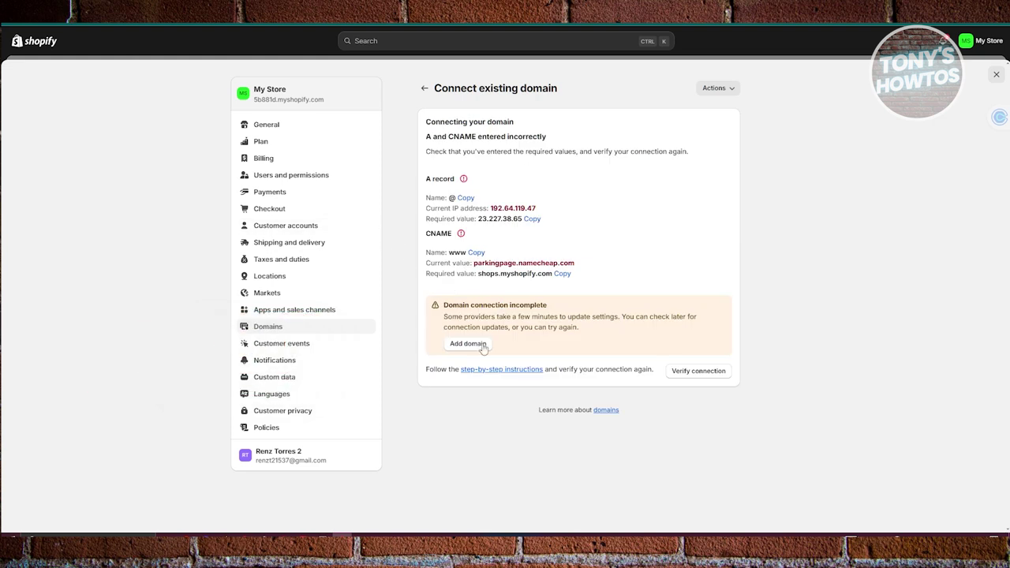
- Go back from Connect existing domain to Shopify's domain list
click(424, 88)
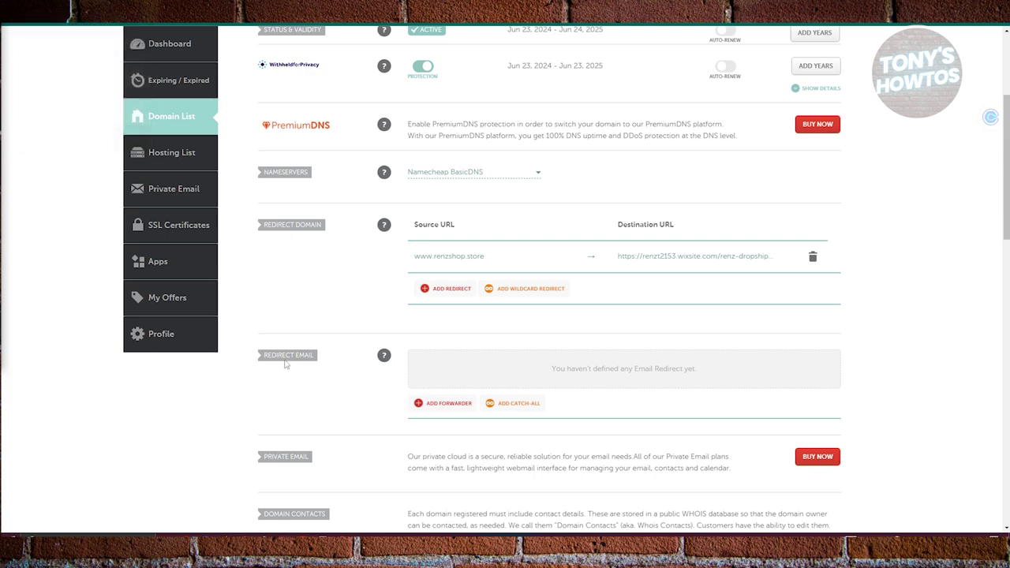
scroll(284, 365, up, 3)
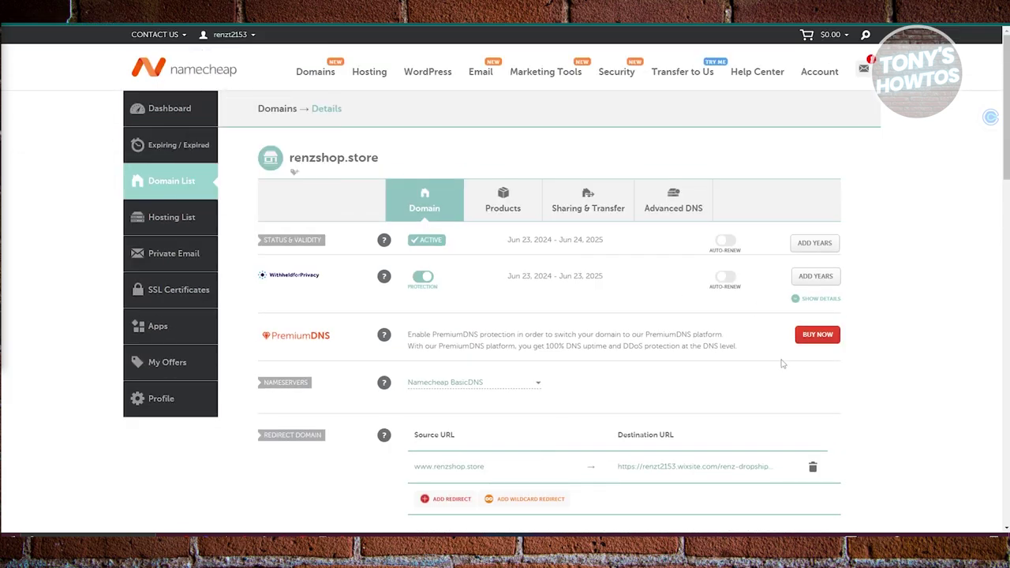
scroll(863, 322, down, 3)
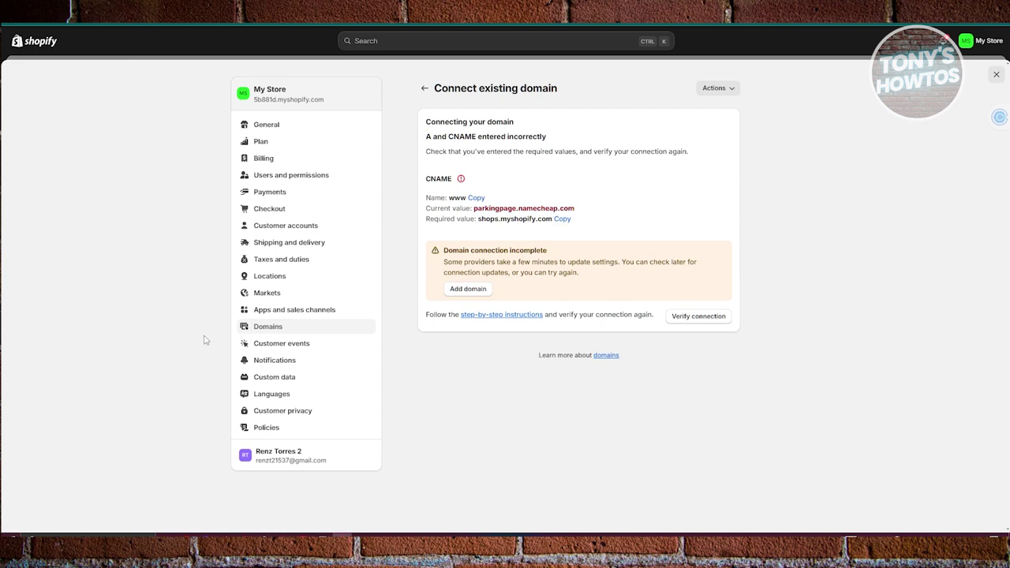
- Close the store settings and open the My Store account menu
click(996, 74)
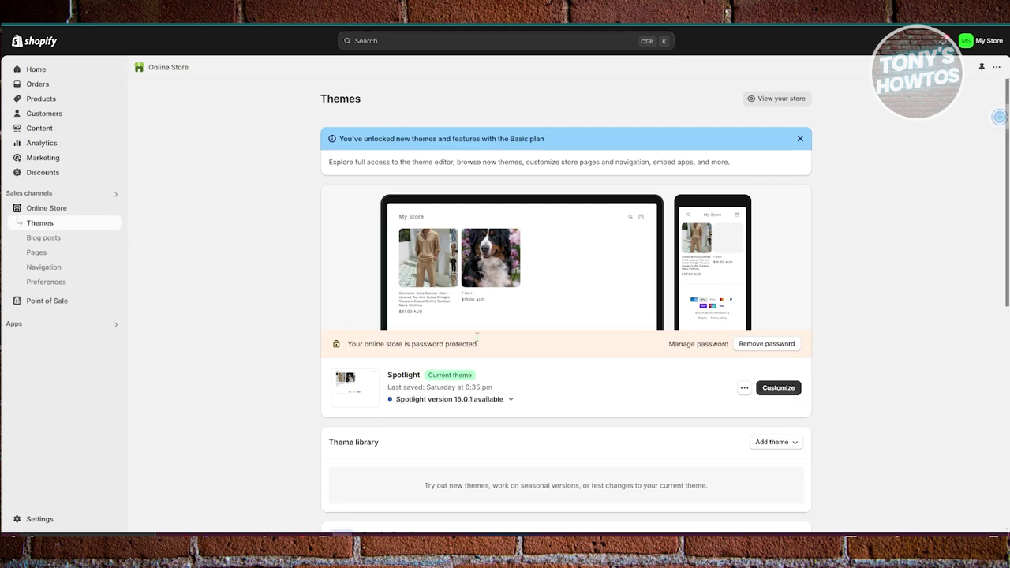
click(968, 40)
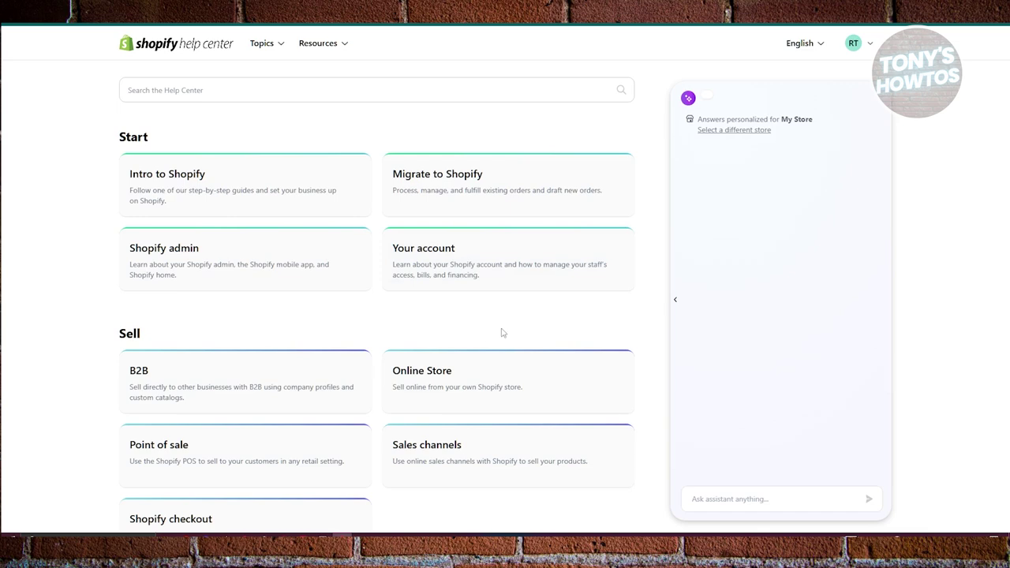
- Start a conversation in the Help Center's Ask assistant anything box
scroll(700, 413, down, 1)
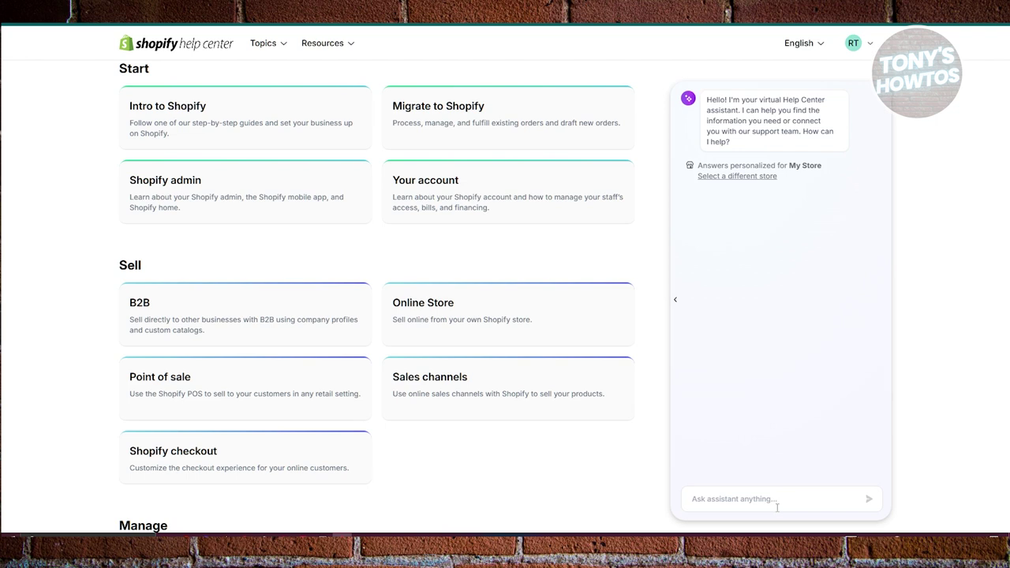
click(777, 508)
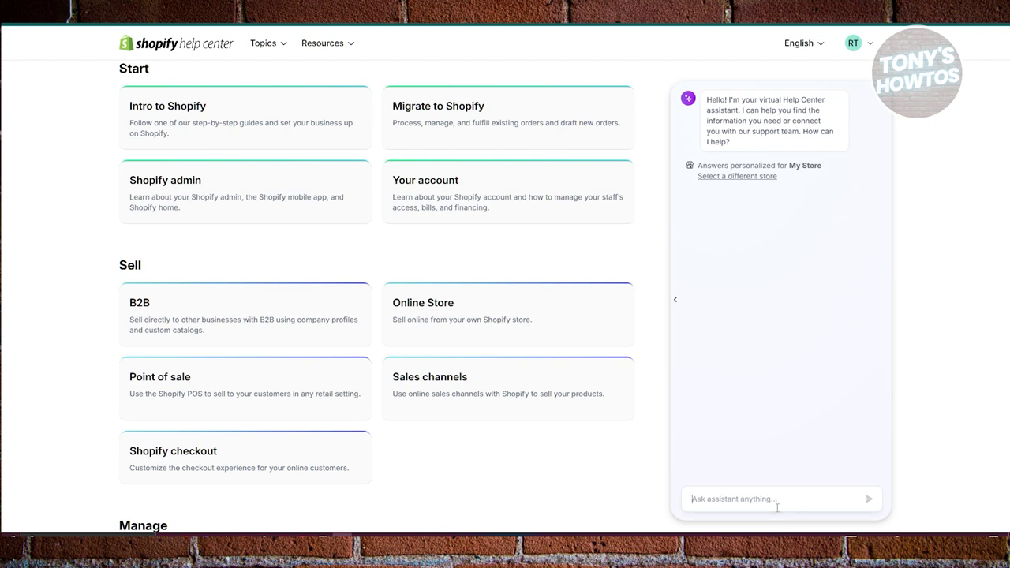